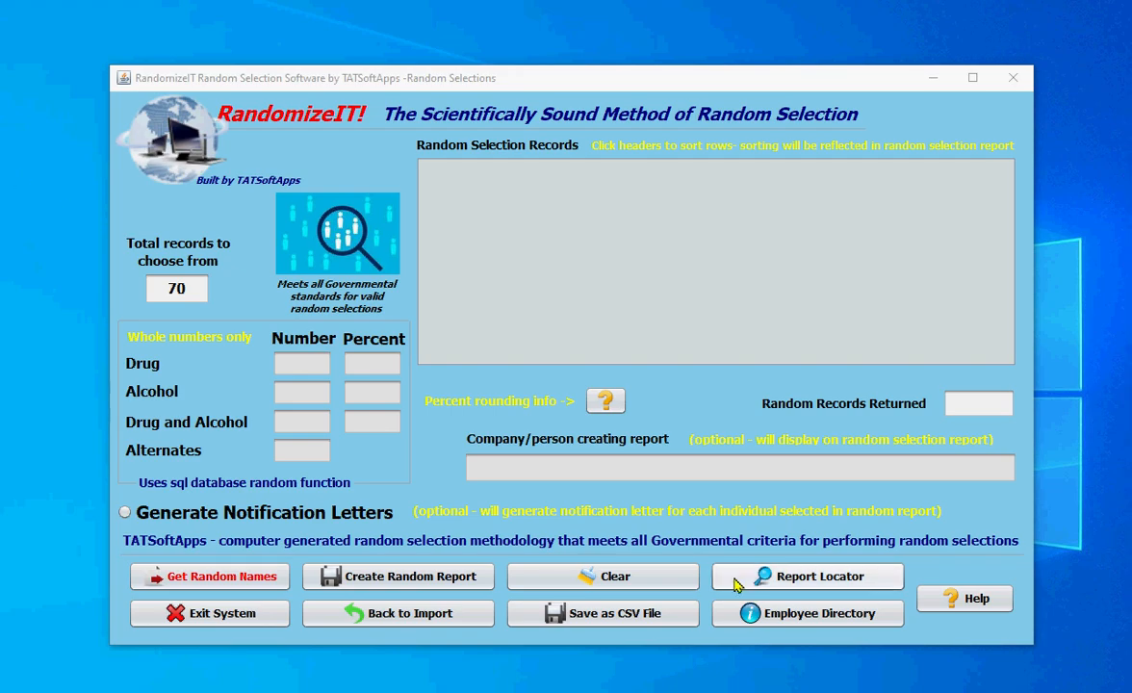
# Step: Read the help on random selections, report folders and percent rounding, and close it
pyautogui.click(950, 600)
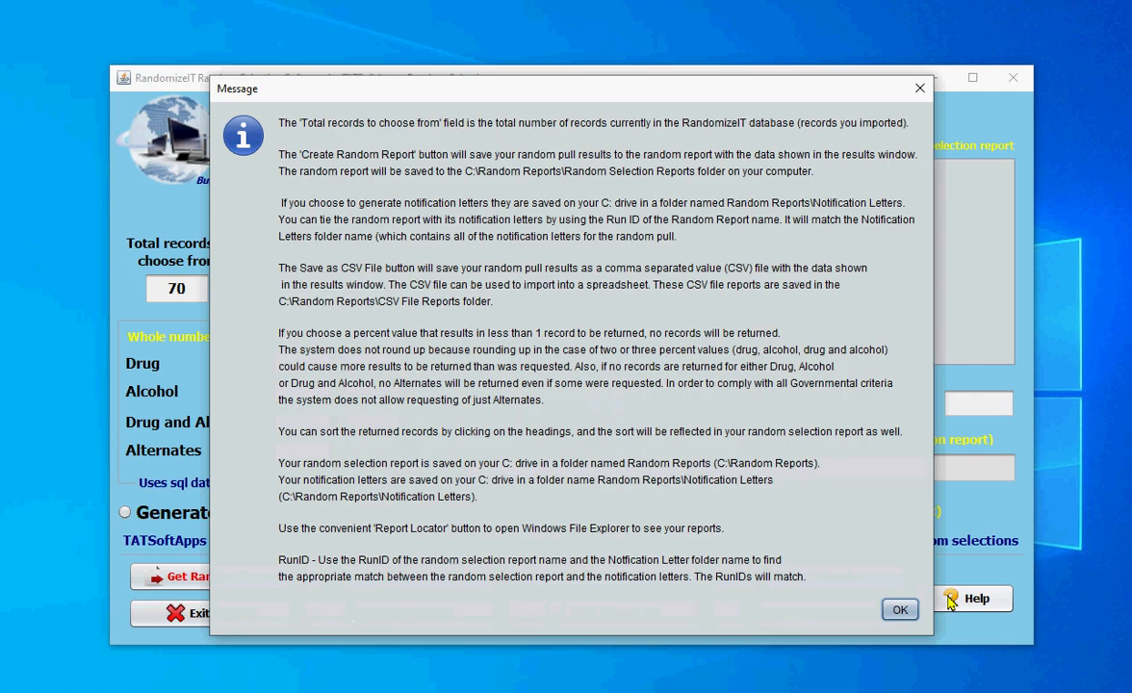
pyautogui.click(901, 612)
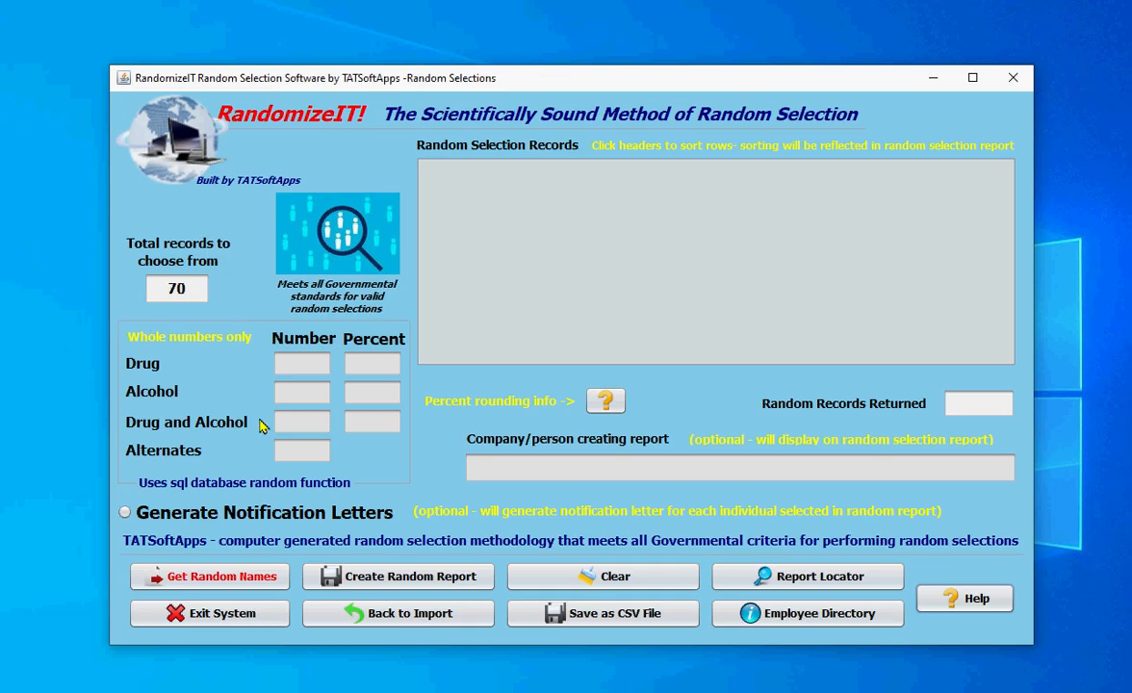
# Step: Return to the data import, cancel choosing a new import file, and proceed to randomizing with the previous import file
pyautogui.click(410, 616)
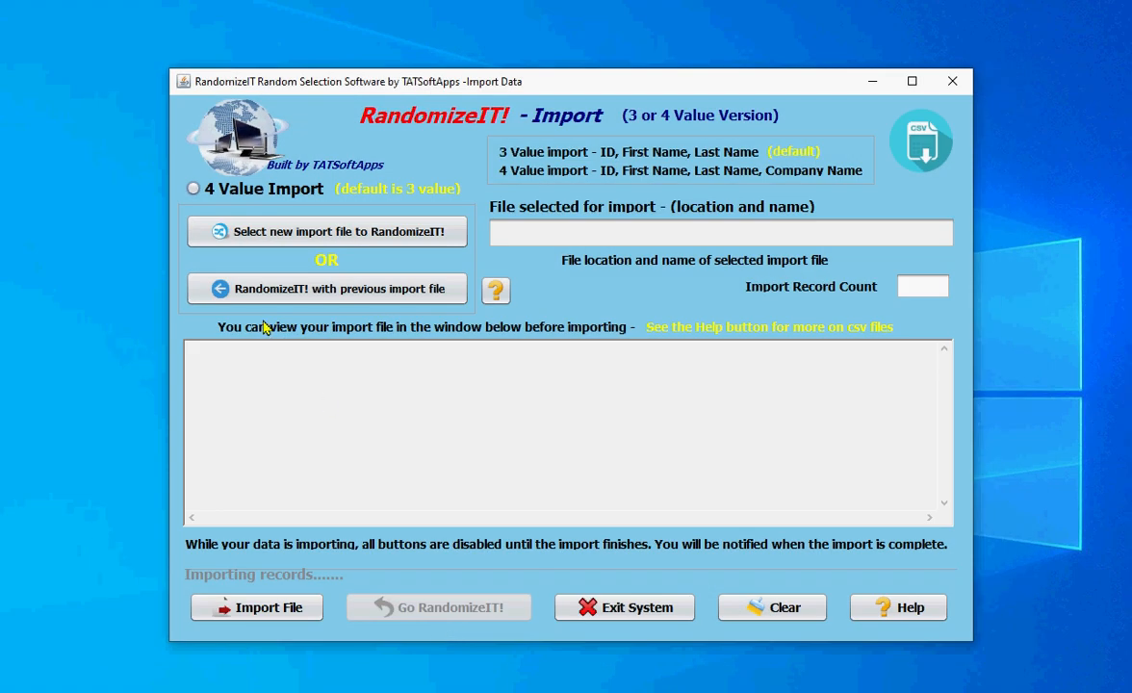
pyautogui.click(328, 233)
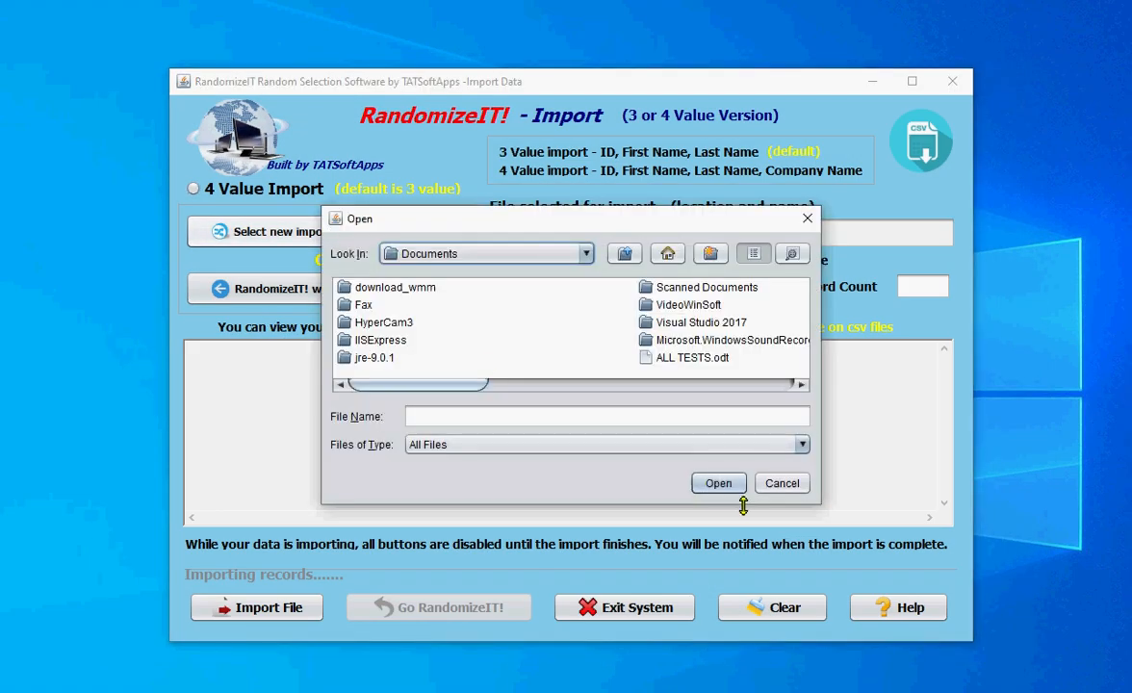
pyautogui.click(778, 481)
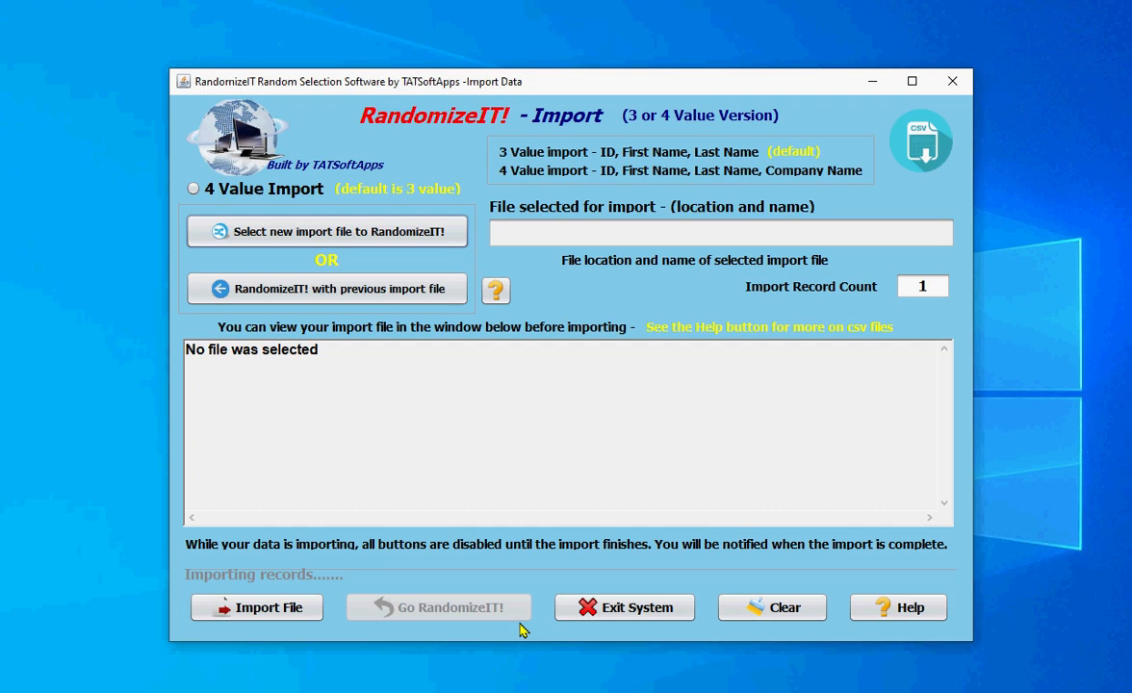
pyautogui.click(366, 290)
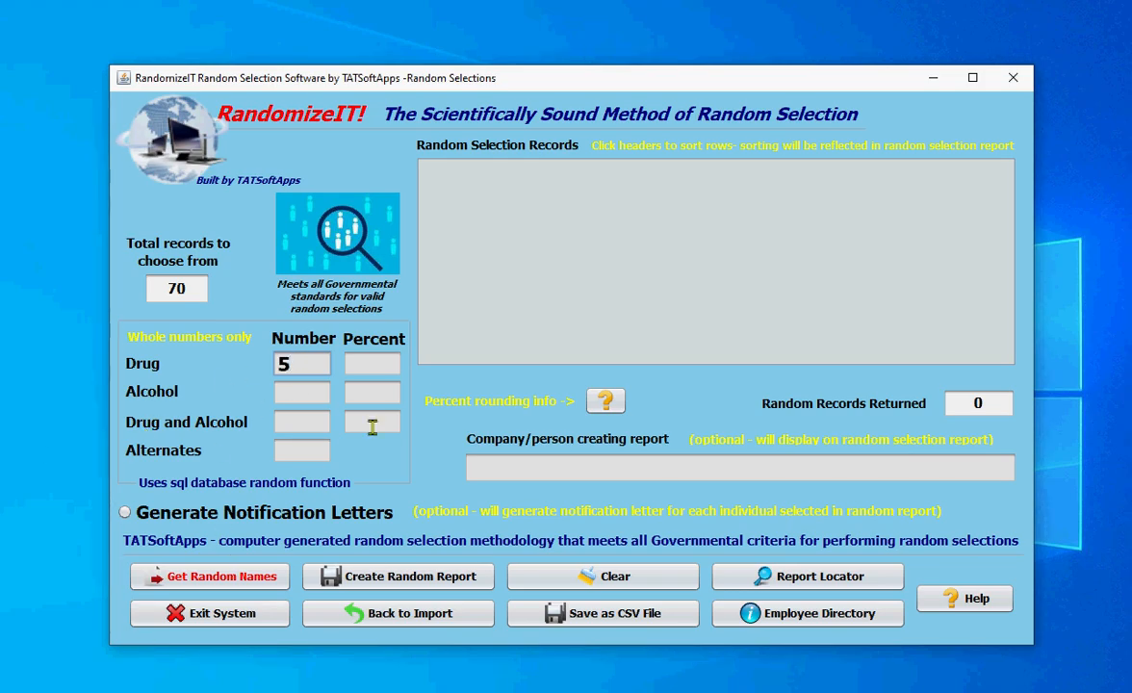
# Step: Request 5 drug, 10 percent alcohol, 2 drug and alcohol, and 1 alternate selection
pyautogui.click(359, 395)
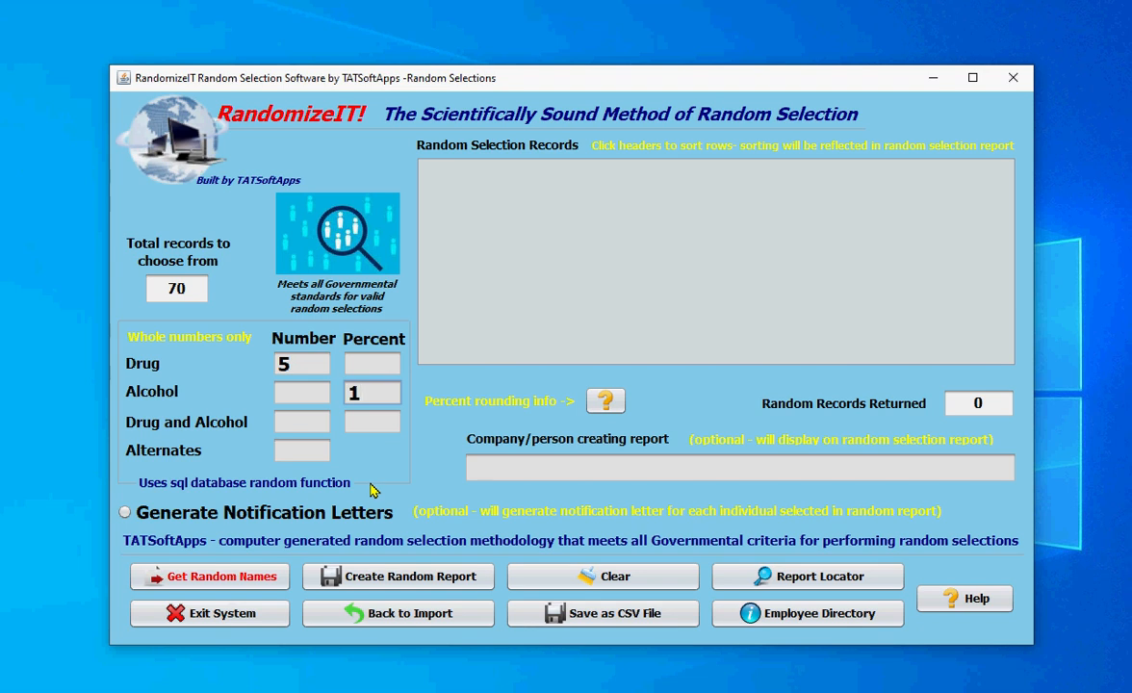
pyautogui.click(286, 425)
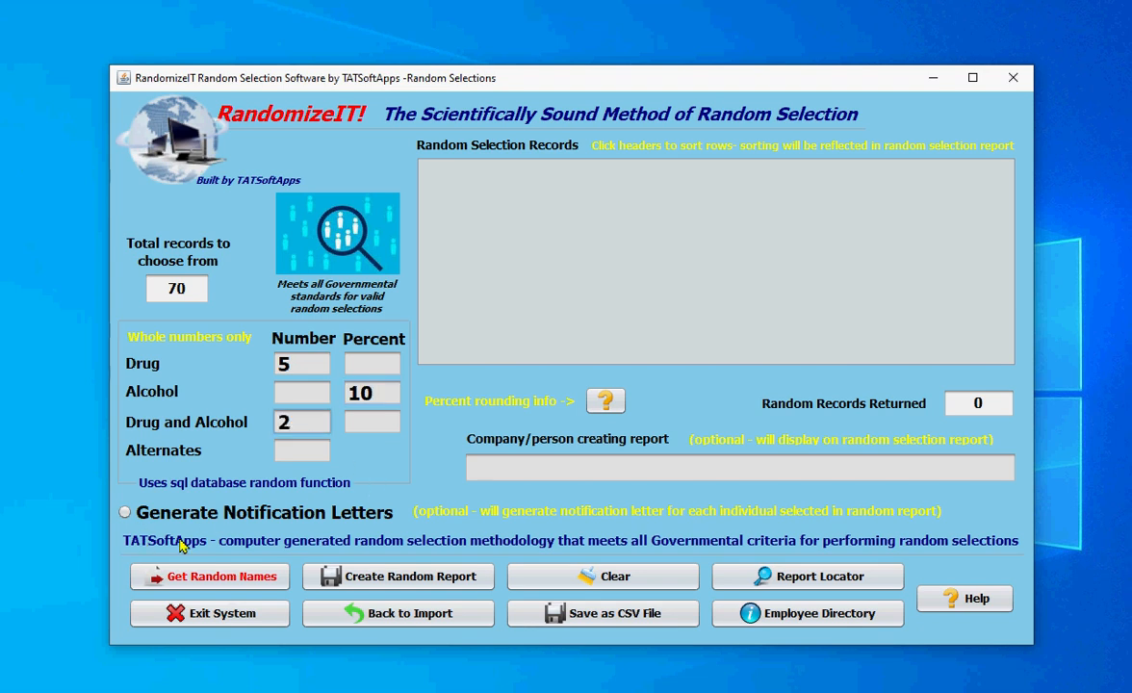
pyautogui.click(297, 451)
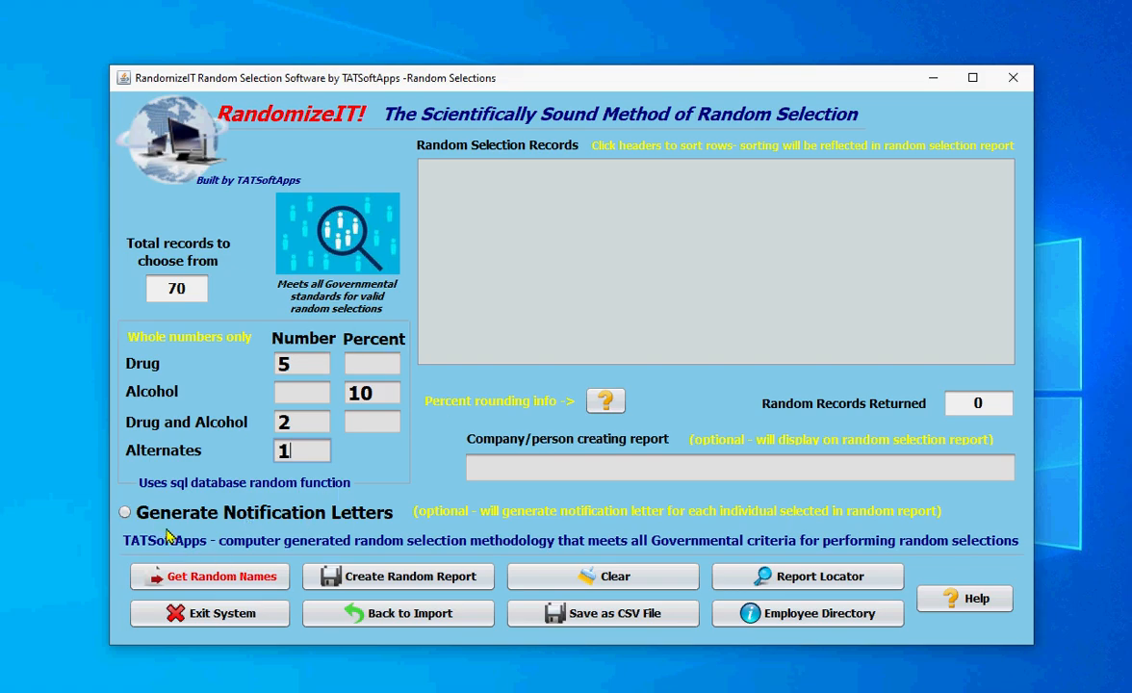
# Step: Enable notification letter generation and enter Southside Medical Clinic as the company creating the report
pyautogui.click(126, 512)
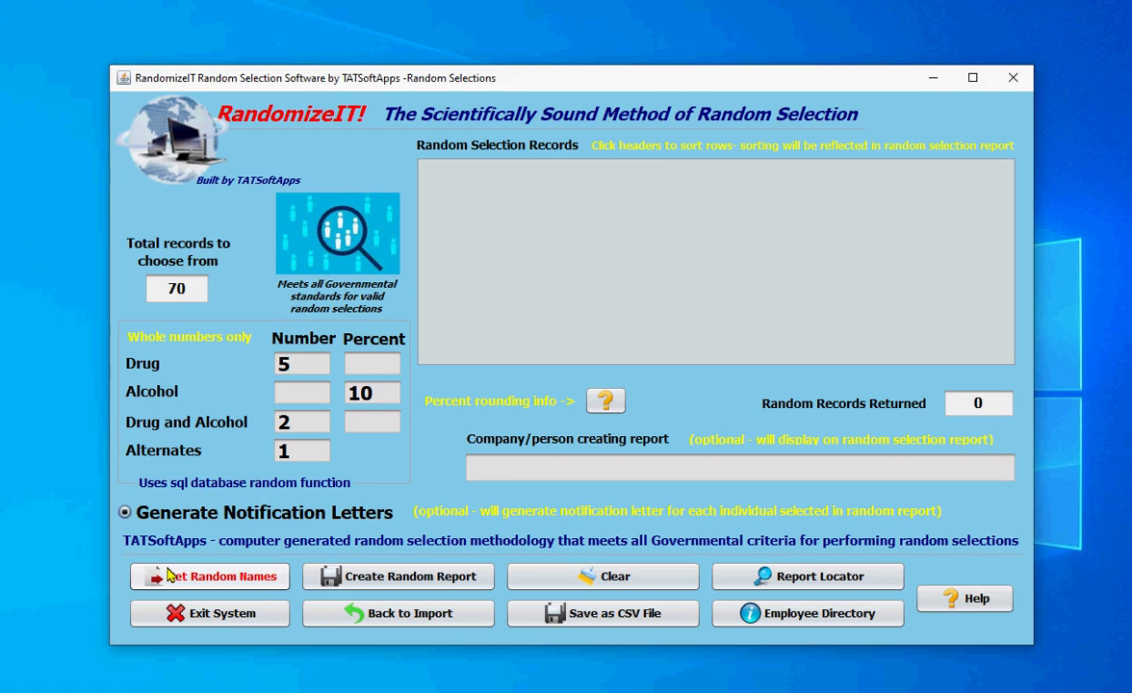
pyautogui.click(493, 472)
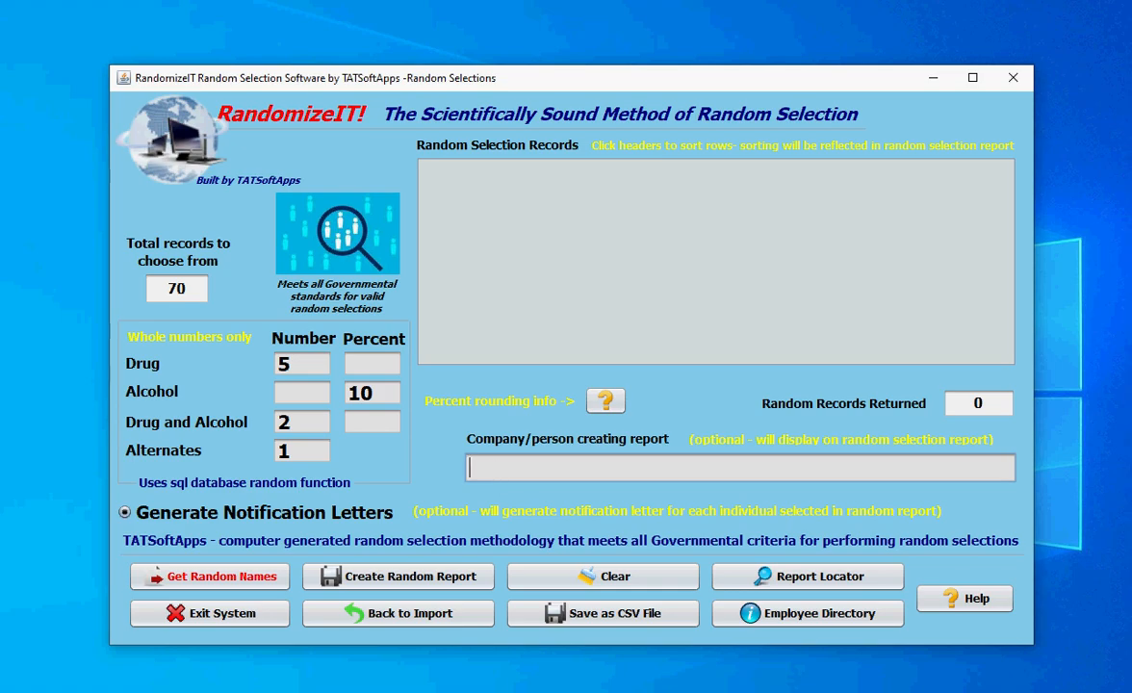
pyautogui.write('Southside Medical Clinic')
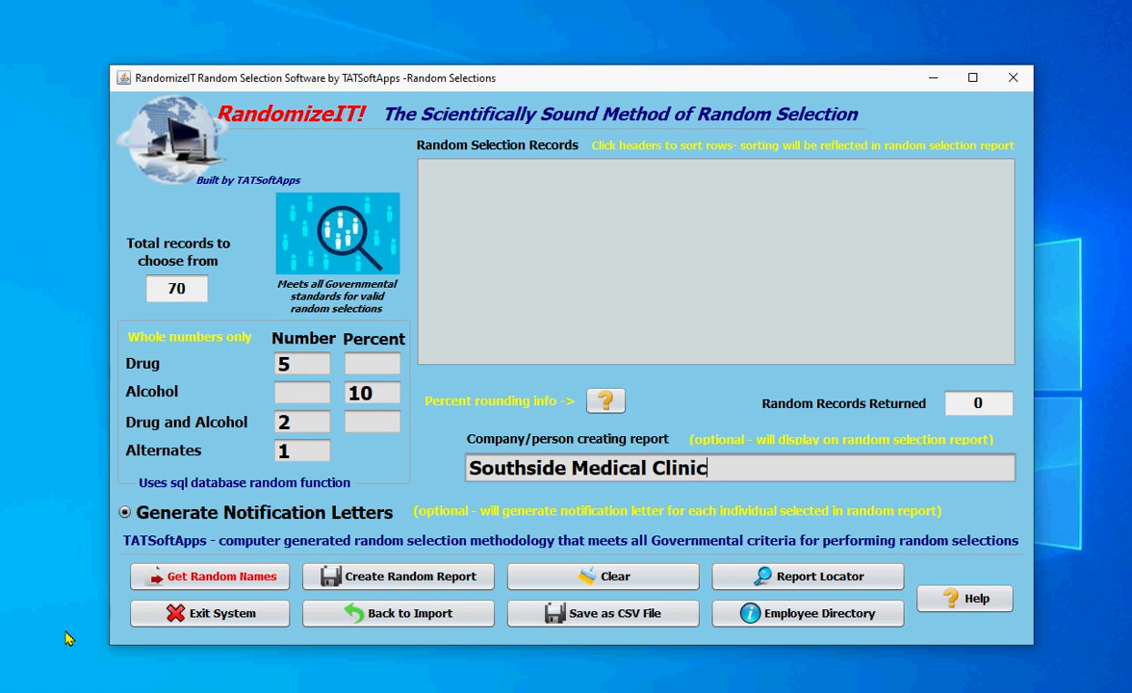
# Step: Draw the random names and create the random report together with its notification letters
pyautogui.click(233, 588)
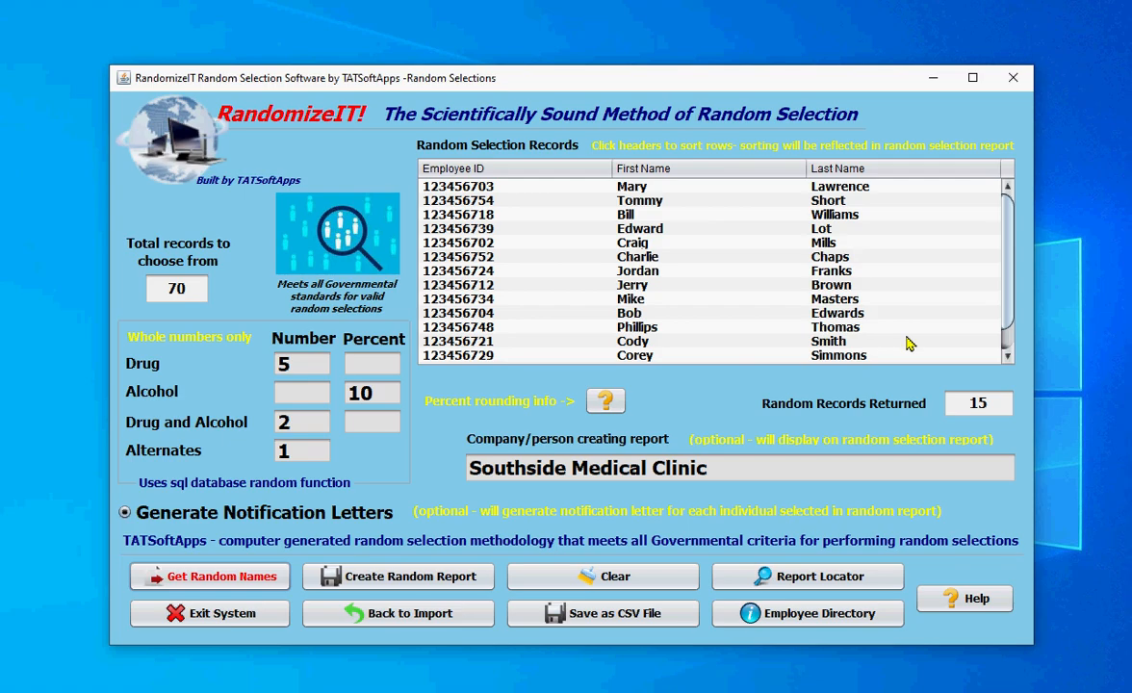
pyautogui.moveTo(1006, 297); pyautogui.dragTo(994, 255)
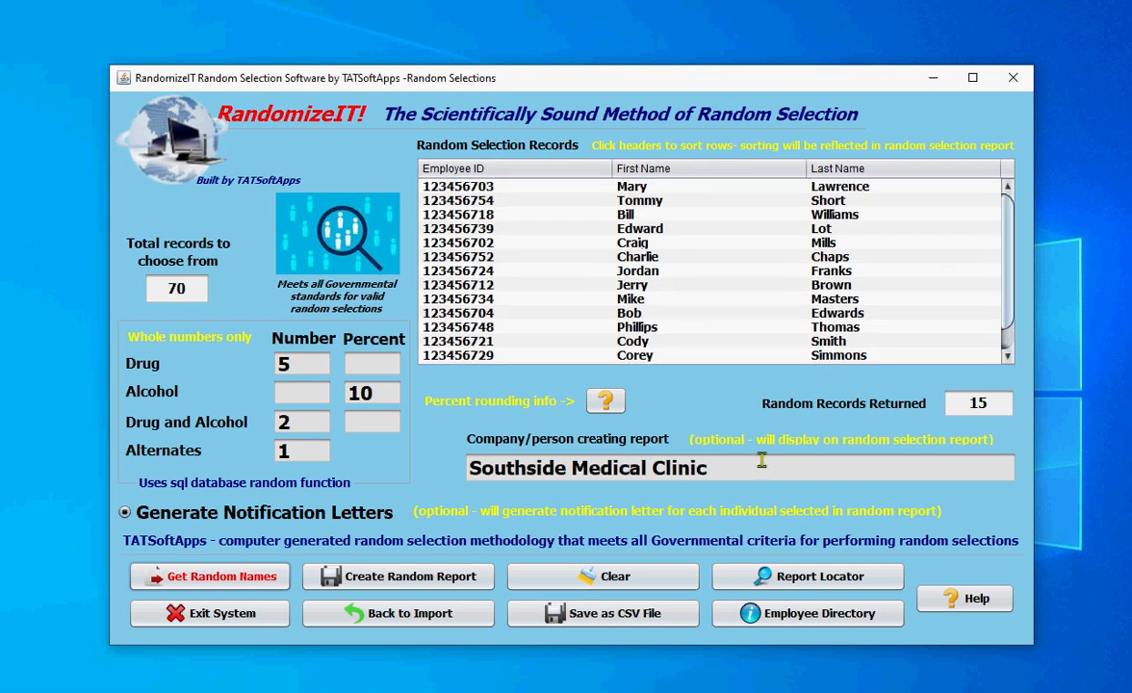
pyautogui.click(414, 579)
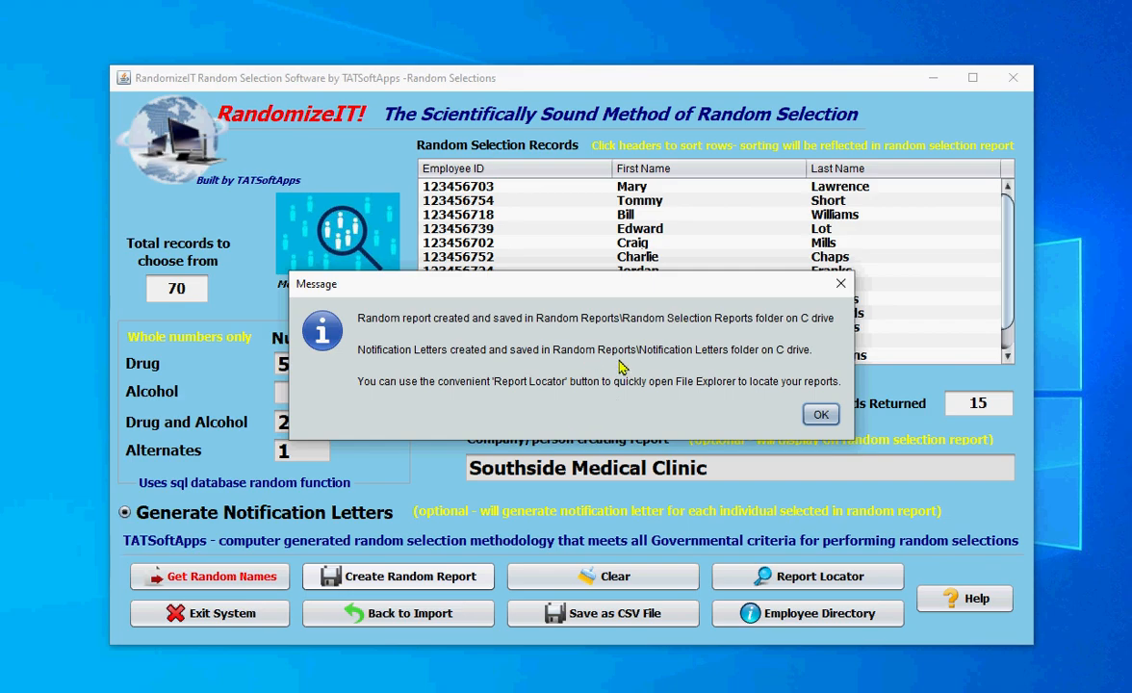
pyautogui.click(821, 416)
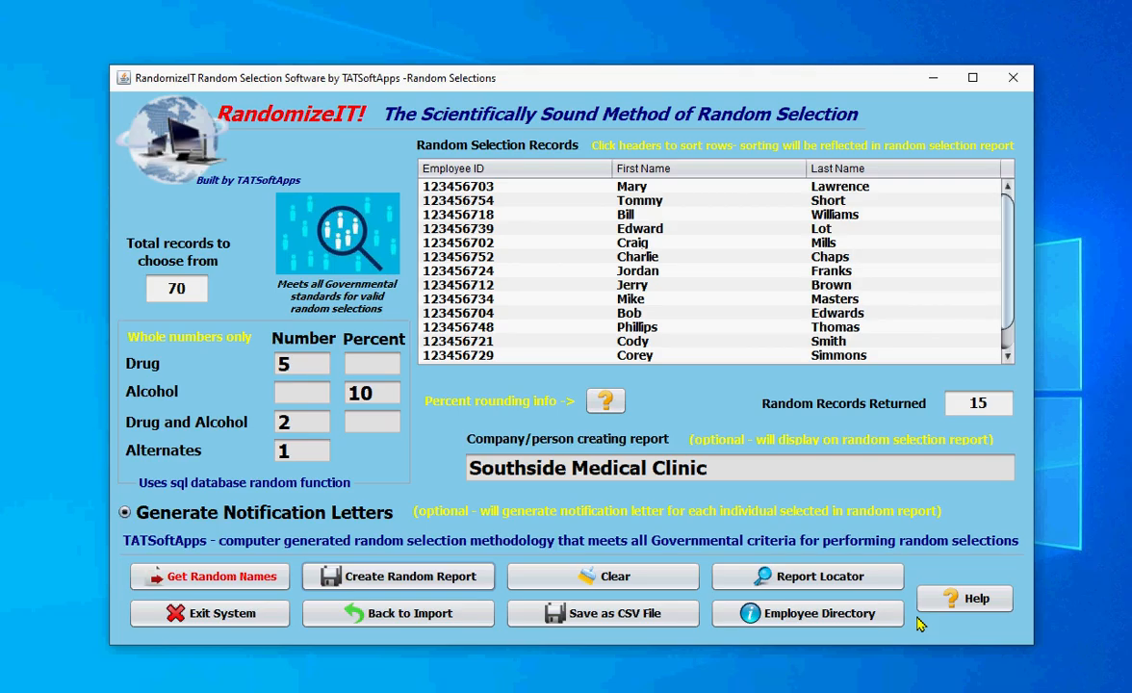
# Step: Locate the Random Selection Reports folder through the Report Locator and open the 2025-08-18 report with RunID# 53321
pyautogui.click(778, 578)
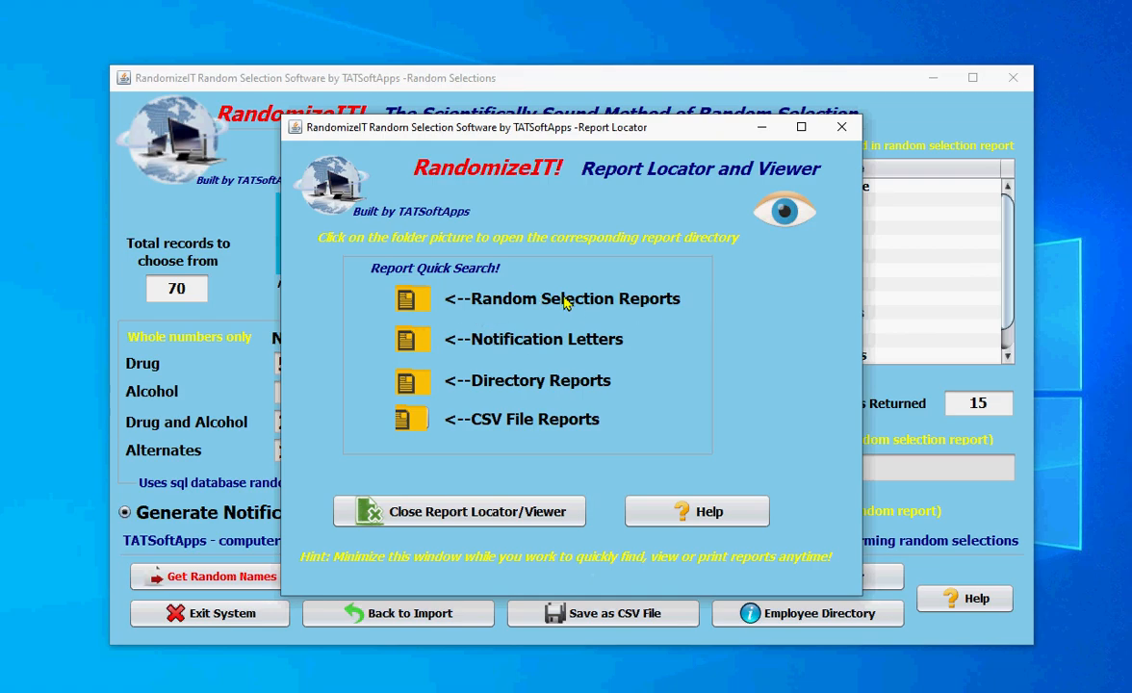
pyautogui.click(411, 302)
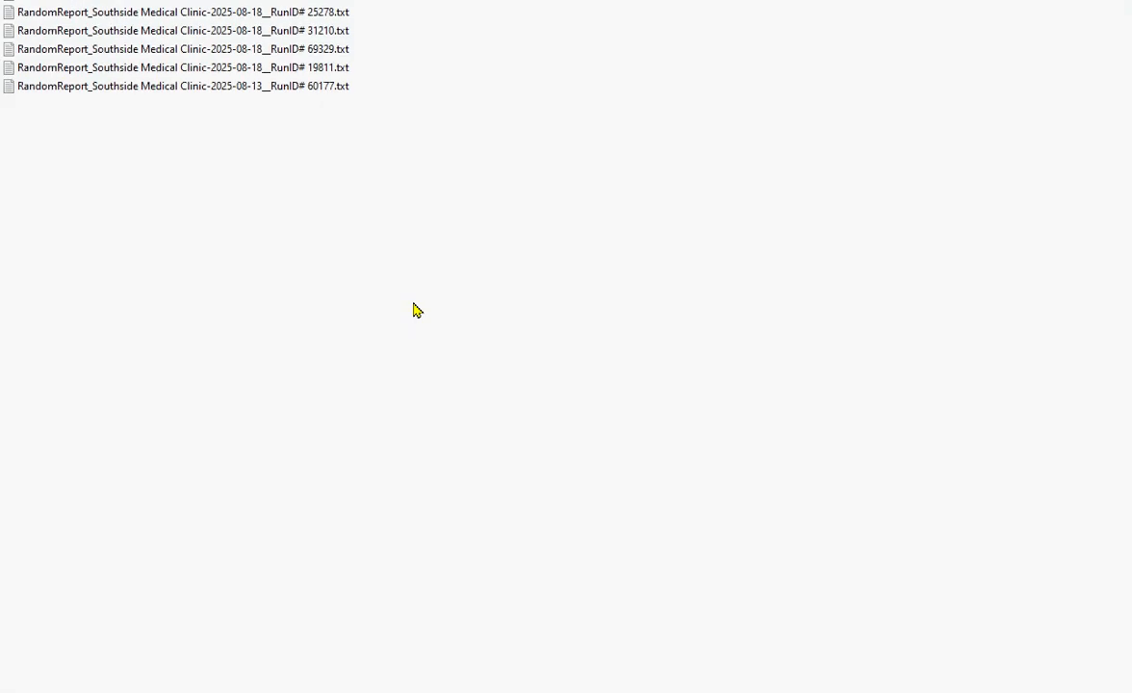
pyautogui.moveTo(277, 0); pyautogui.dragTo(434, 81)
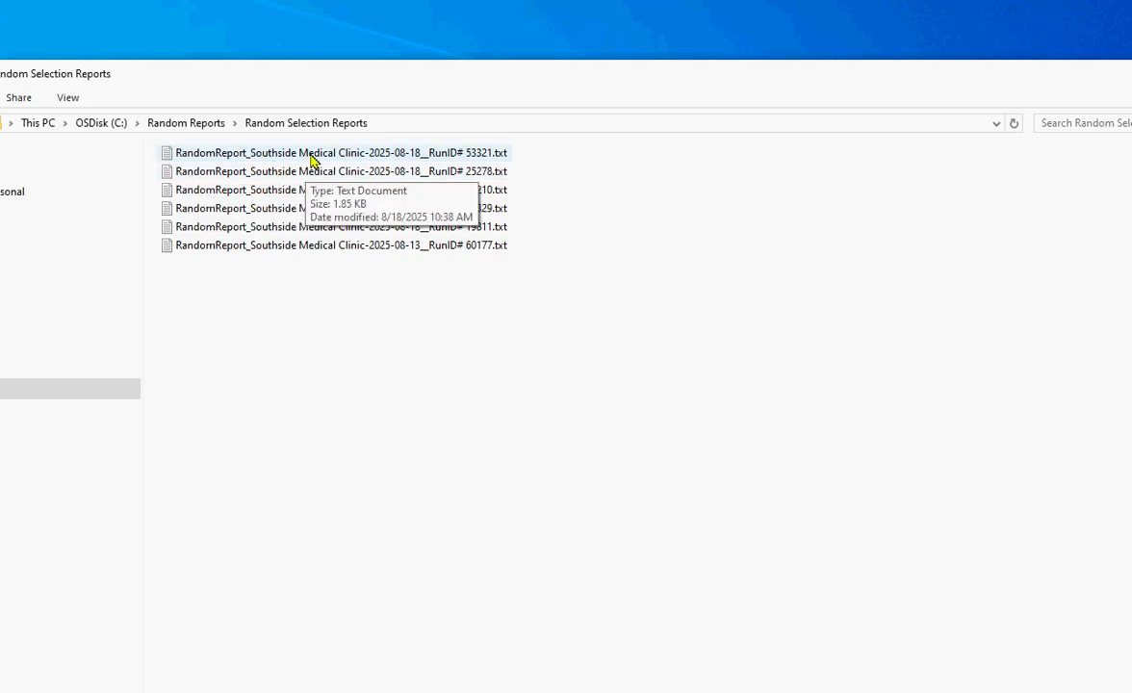
pyautogui.doubleClick(443, 158)
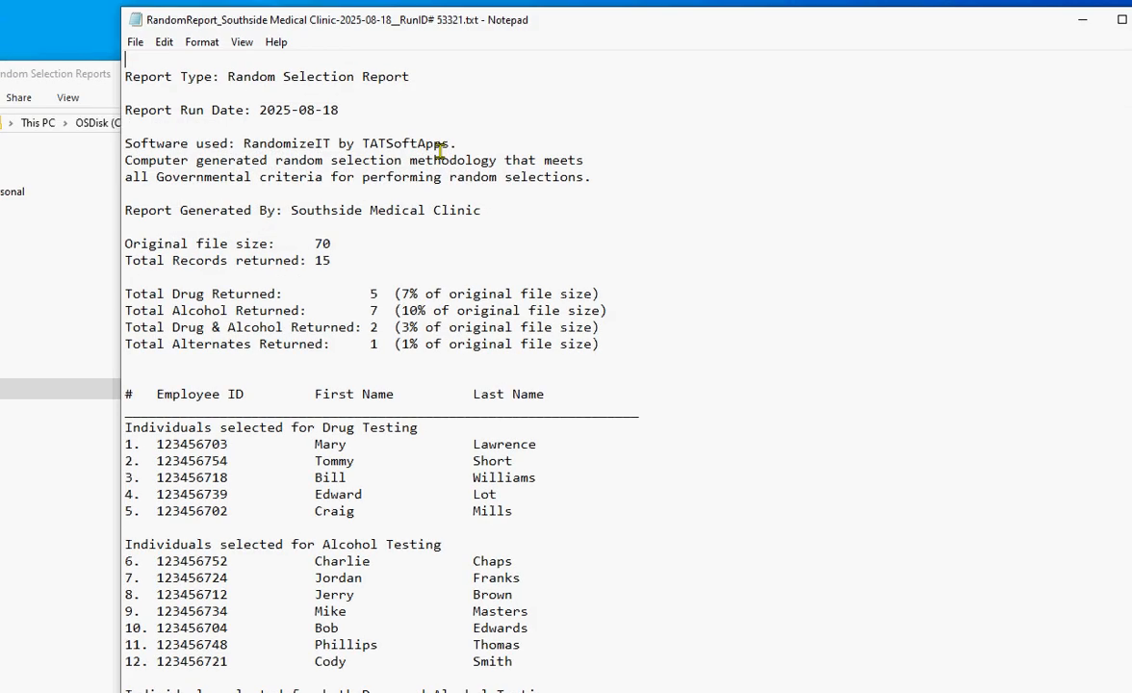
# Step: Review the report's creator, totals and individuals listed per test type, and close the report and its folder
pyautogui.moveTo(493, 19); pyautogui.dragTo(410, 42)
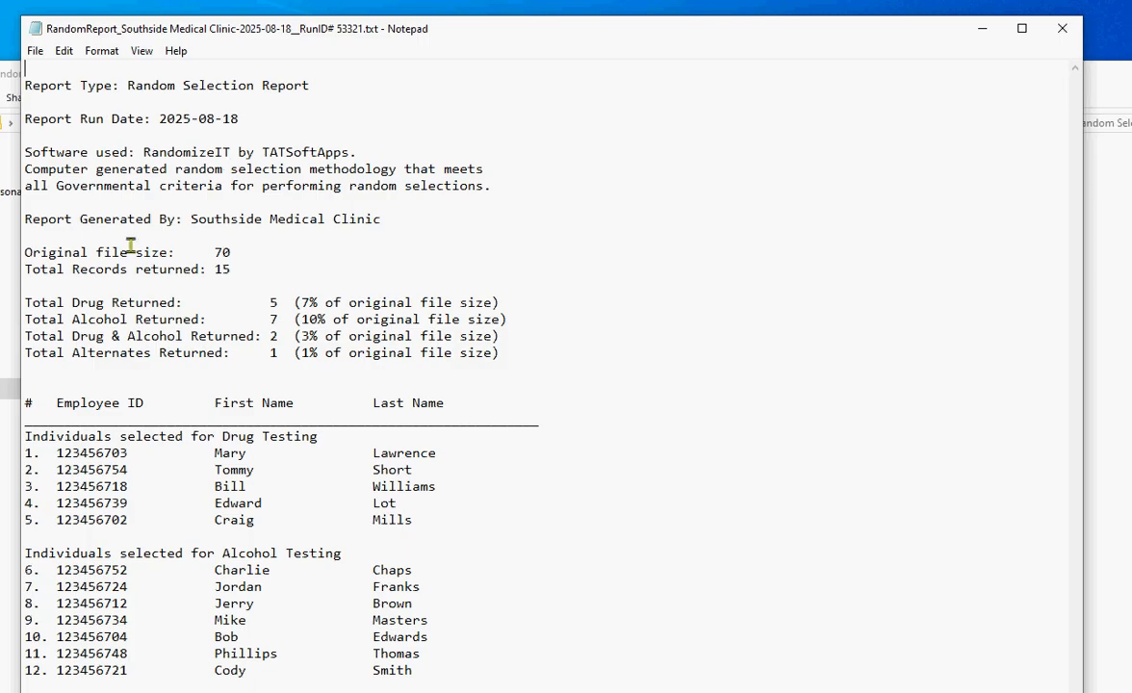
pyautogui.moveTo(192, 223); pyautogui.dragTo(383, 220)
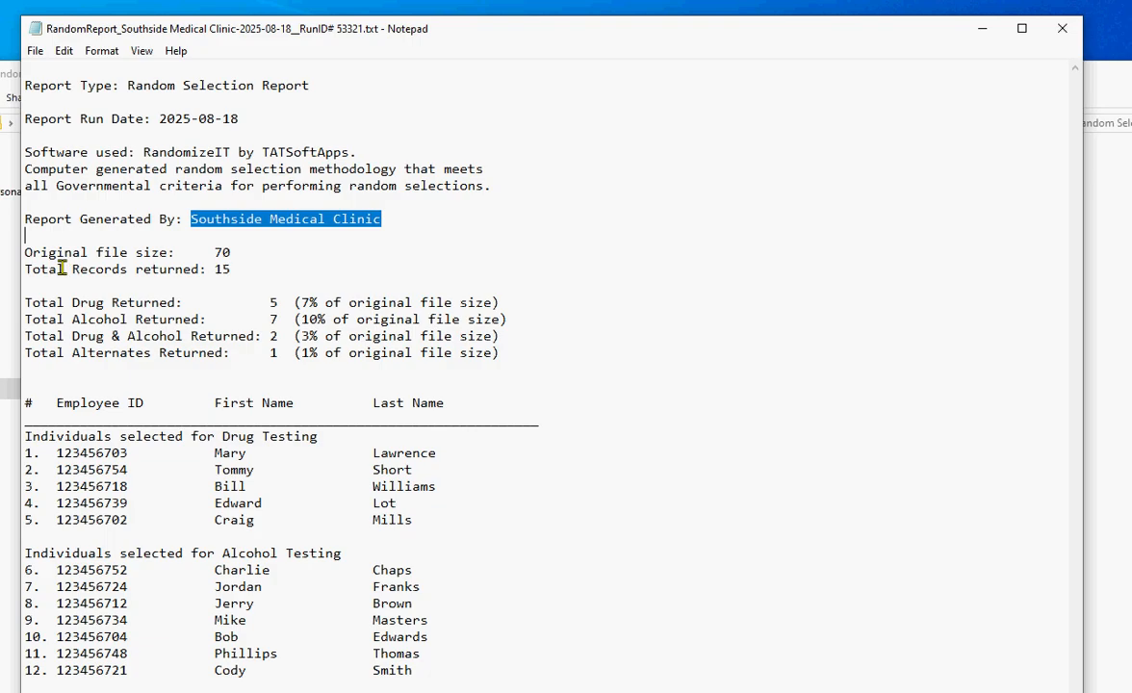
pyautogui.click(241, 270)
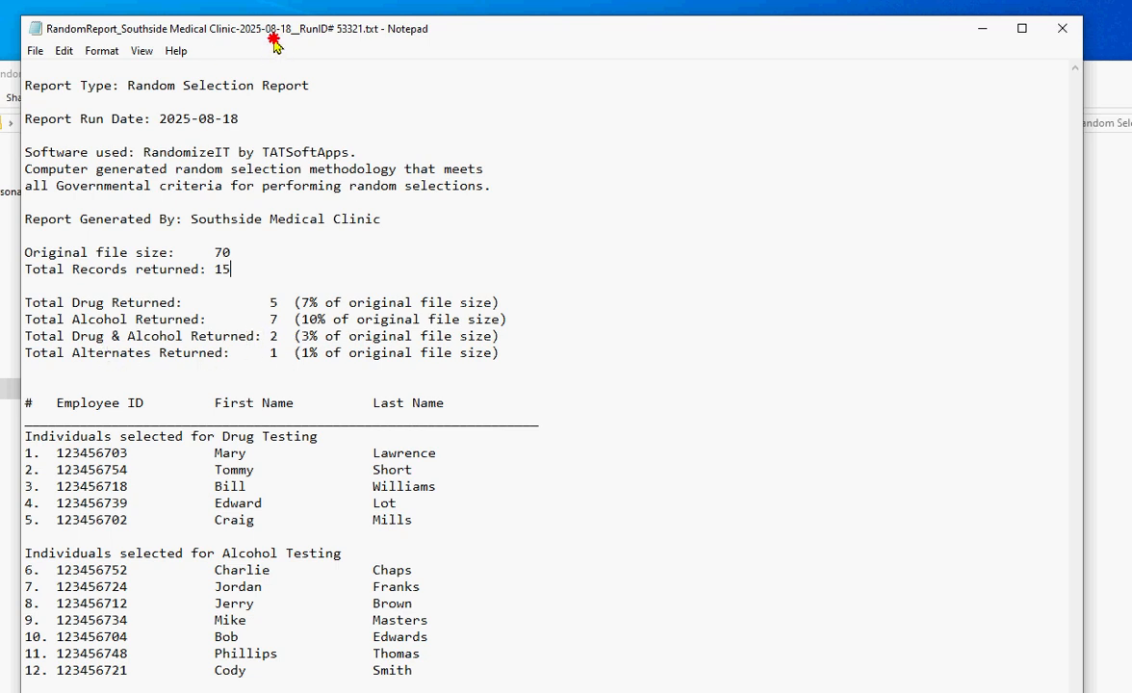
pyautogui.moveTo(271, 35); pyautogui.dragTo(333, 0)
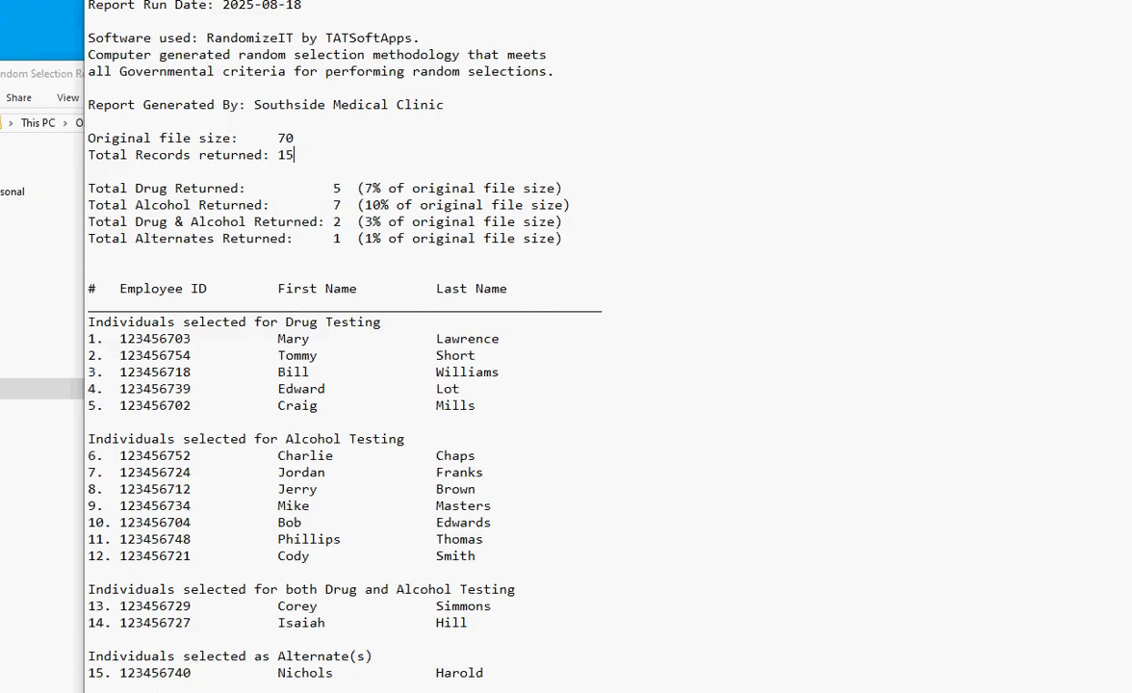
pyautogui.moveTo(577, 13); pyautogui.dragTo(533, 68)
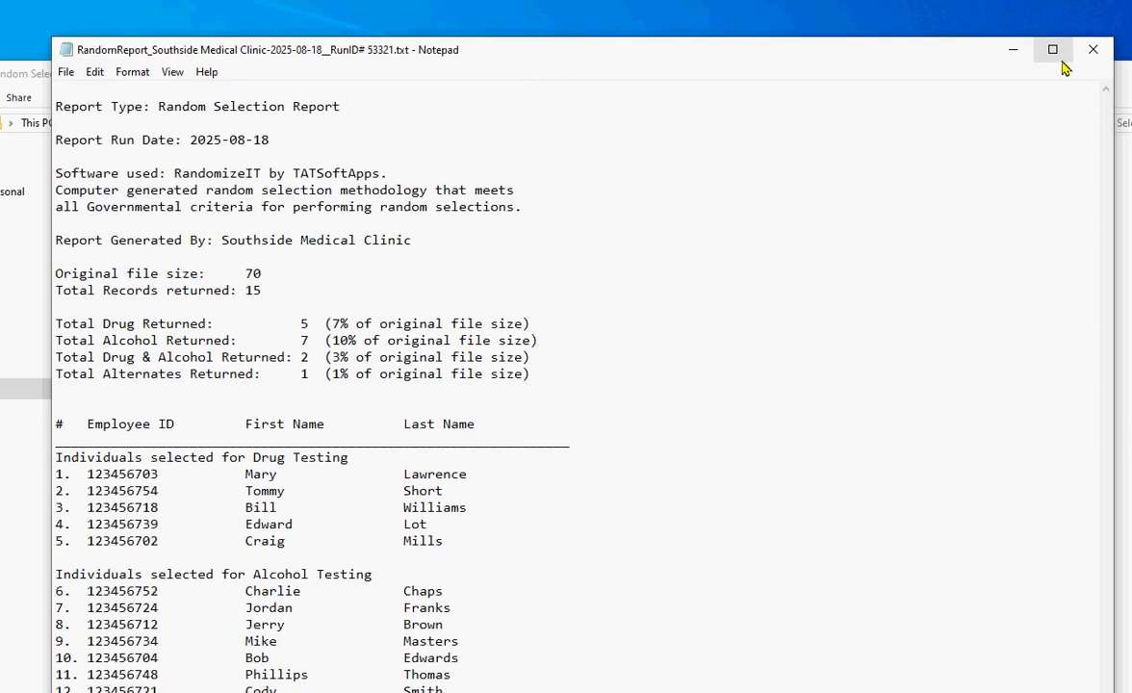
pyautogui.click(1094, 51)
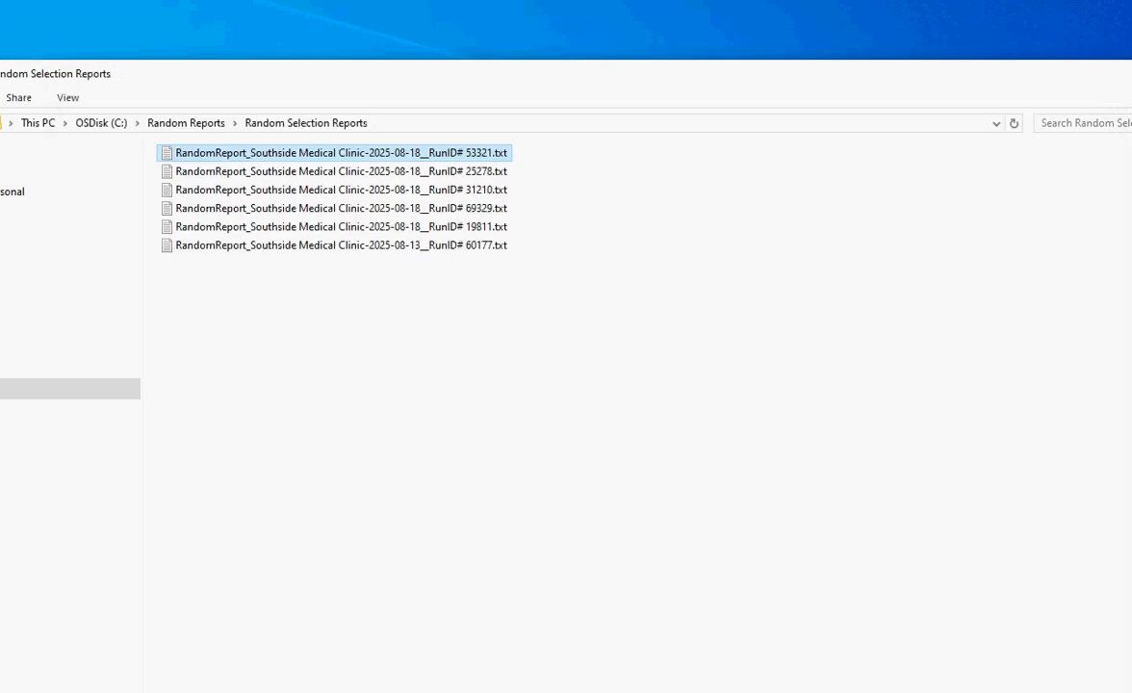
pyautogui.click(1131, 74)
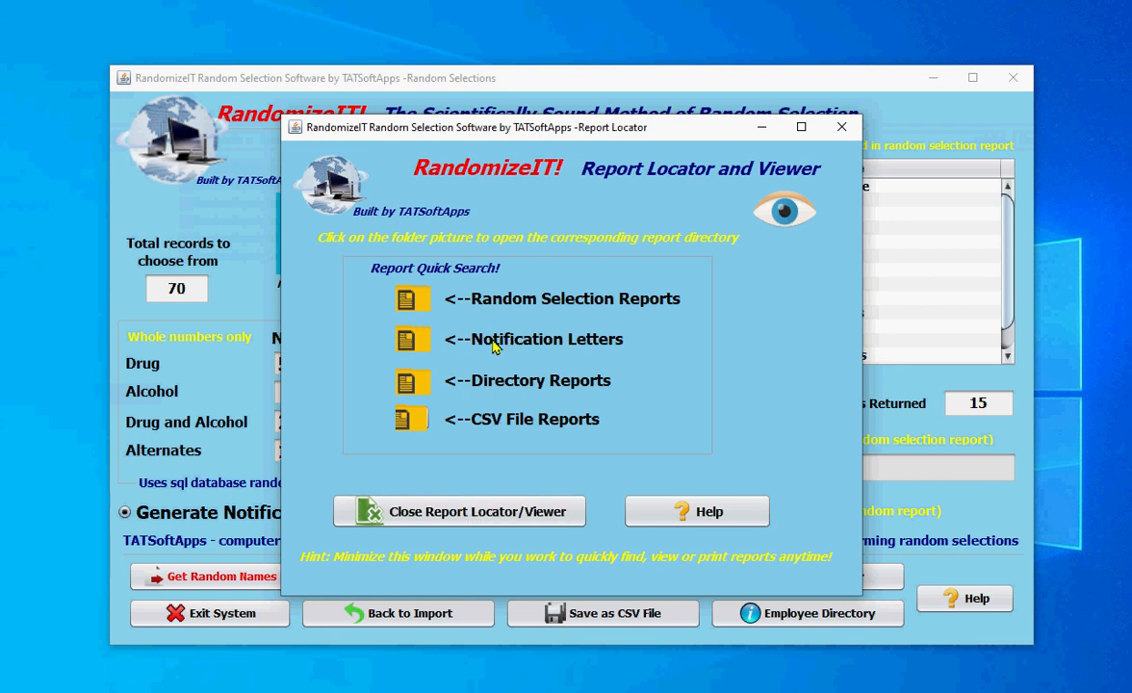
# Step: Open the Notification Letters directory from the Report Locator and enter the 2025-08-18 folder with RunID# 53321
pyautogui.click(409, 345)
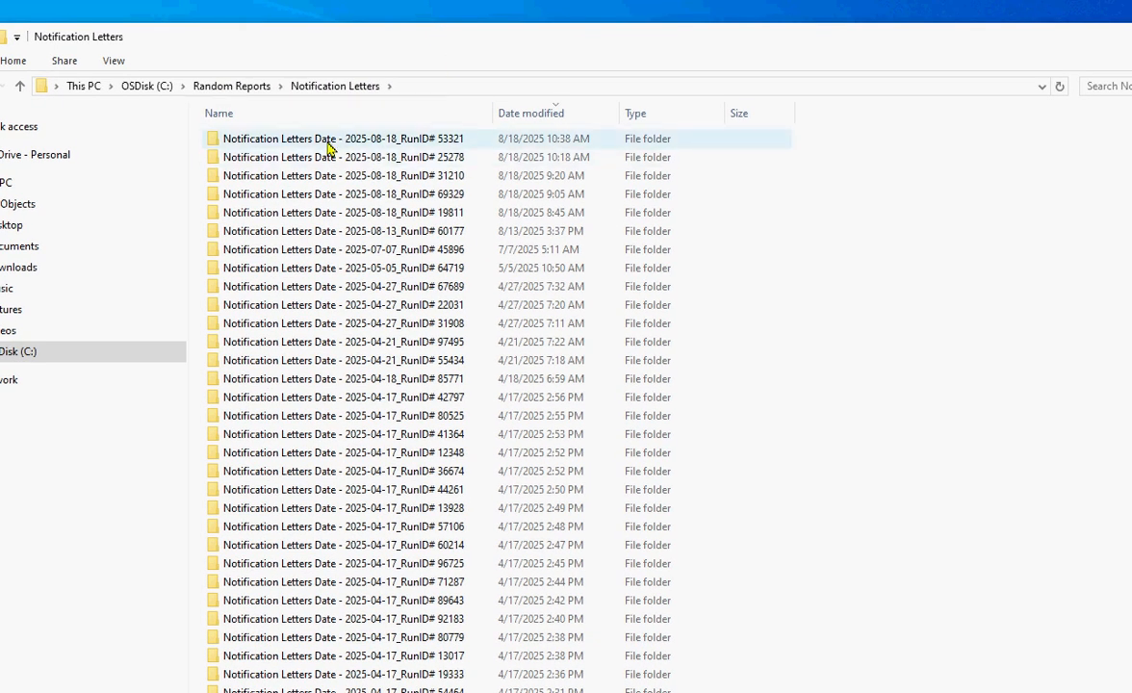
pyautogui.moveTo(326, 148)
pyautogui.moveTo(289, 143)
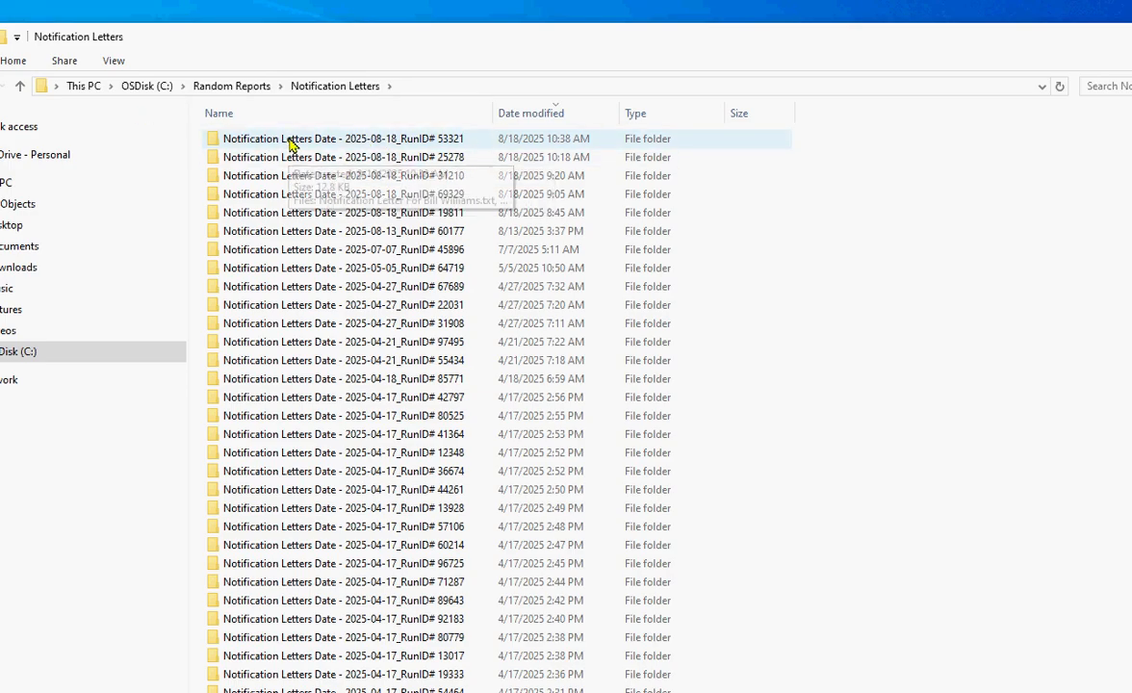
pyautogui.doubleClick(442, 143)
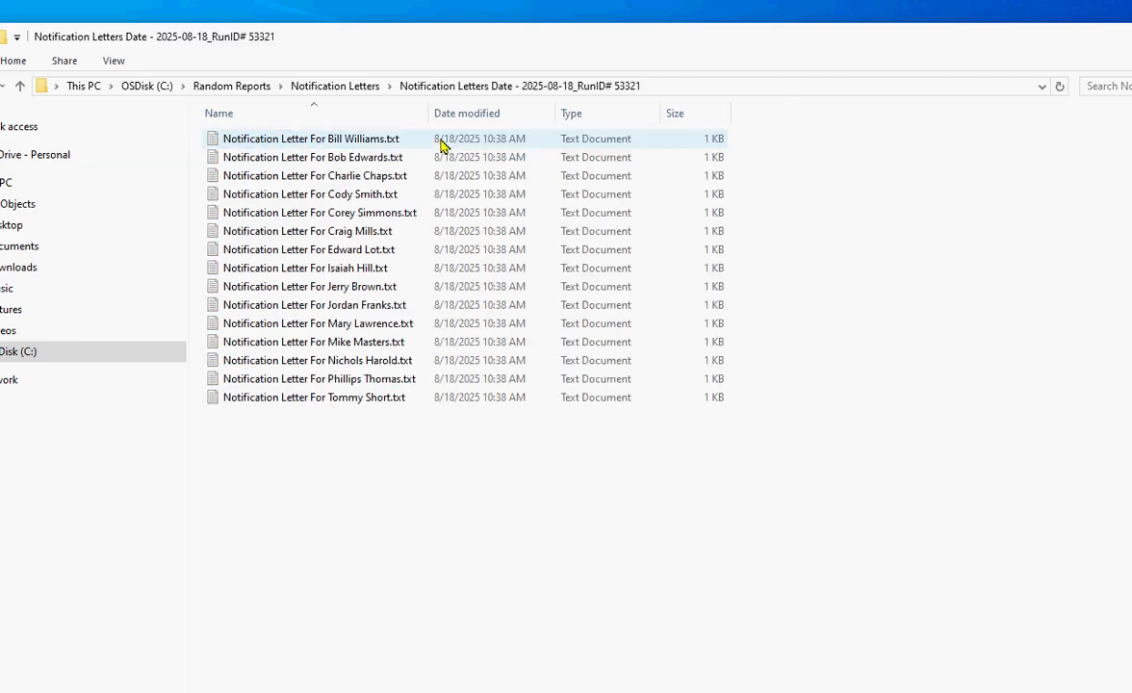
pyautogui.moveTo(414, 43); pyautogui.dragTo(421, 86)
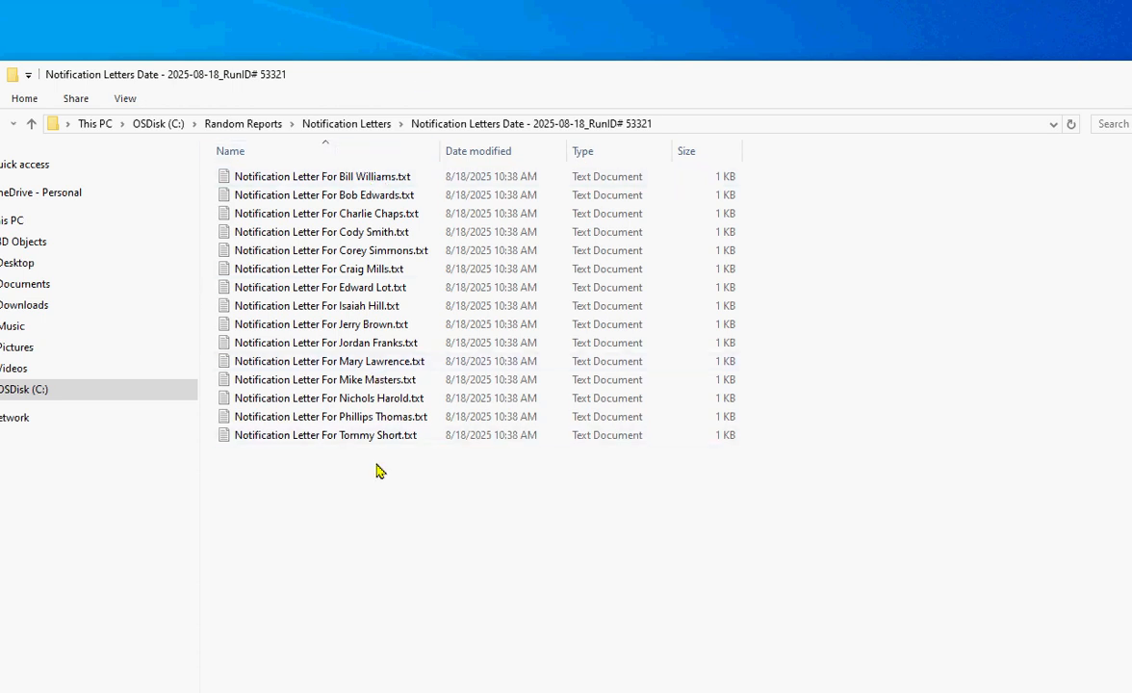
# Step: Open the sixth notification letter, check its employee details and signature lines, and close it, its folder and the Report Locator
pyautogui.click(375, 268)
pyautogui.doubleClick(375, 268)
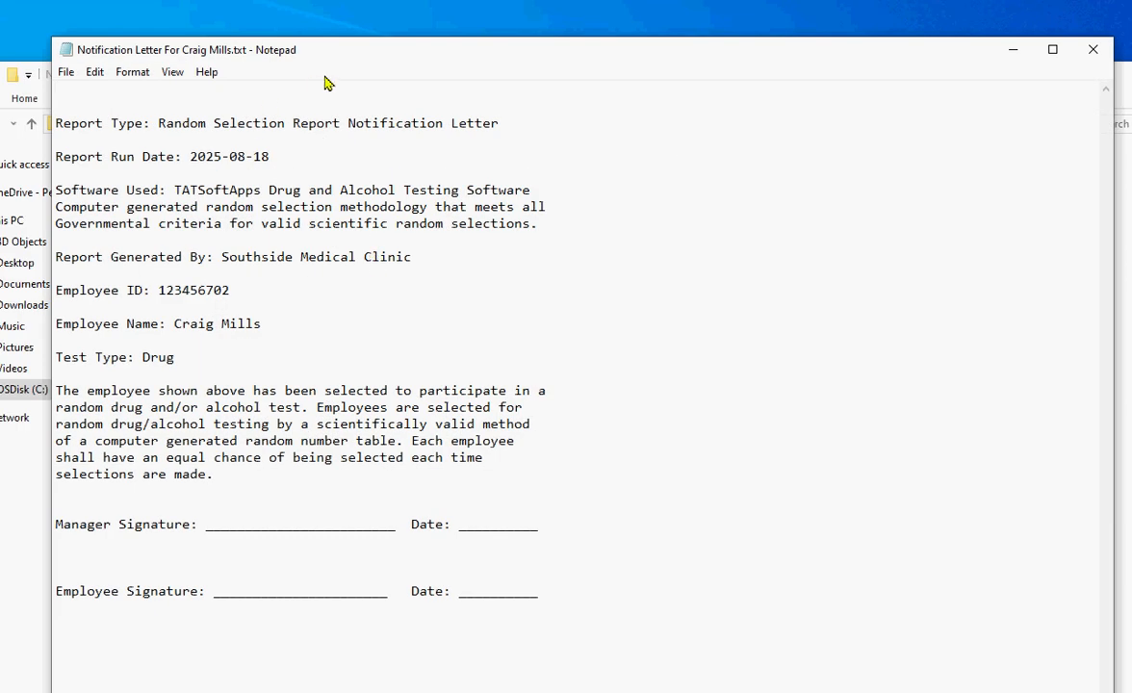
pyautogui.moveTo(344, 50)
pyautogui.mouseDown()
pyautogui.moveTo(356, 38)
pyautogui.moveTo(339, 32)
pyautogui.mouseUp()
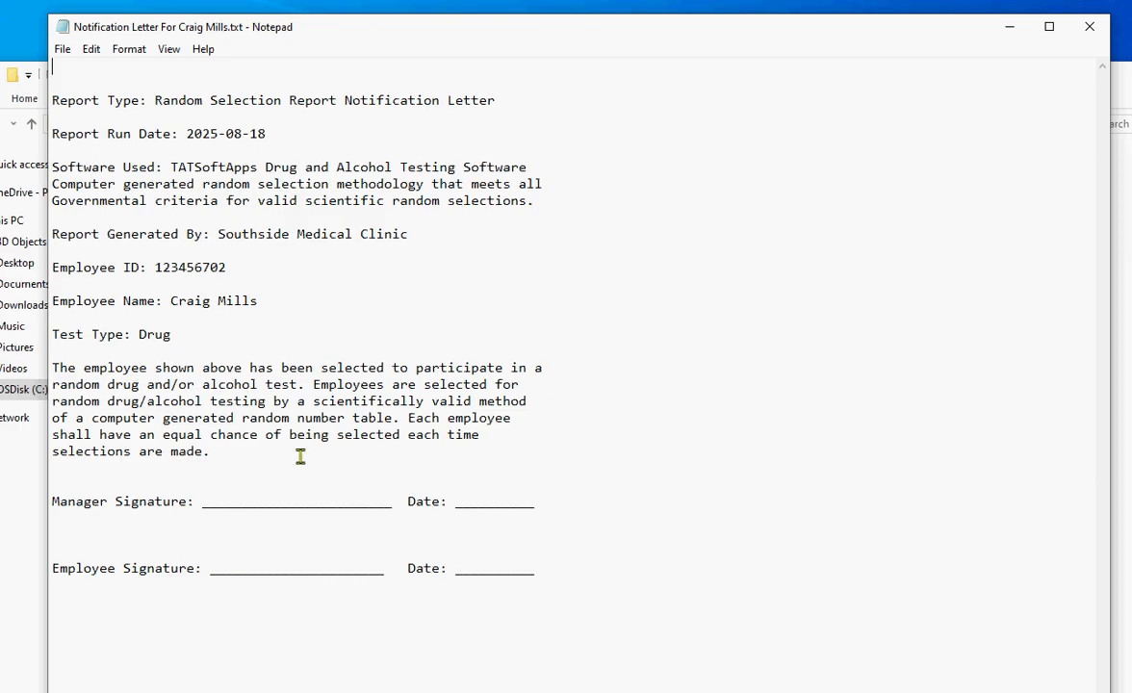
pyautogui.click(220, 500)
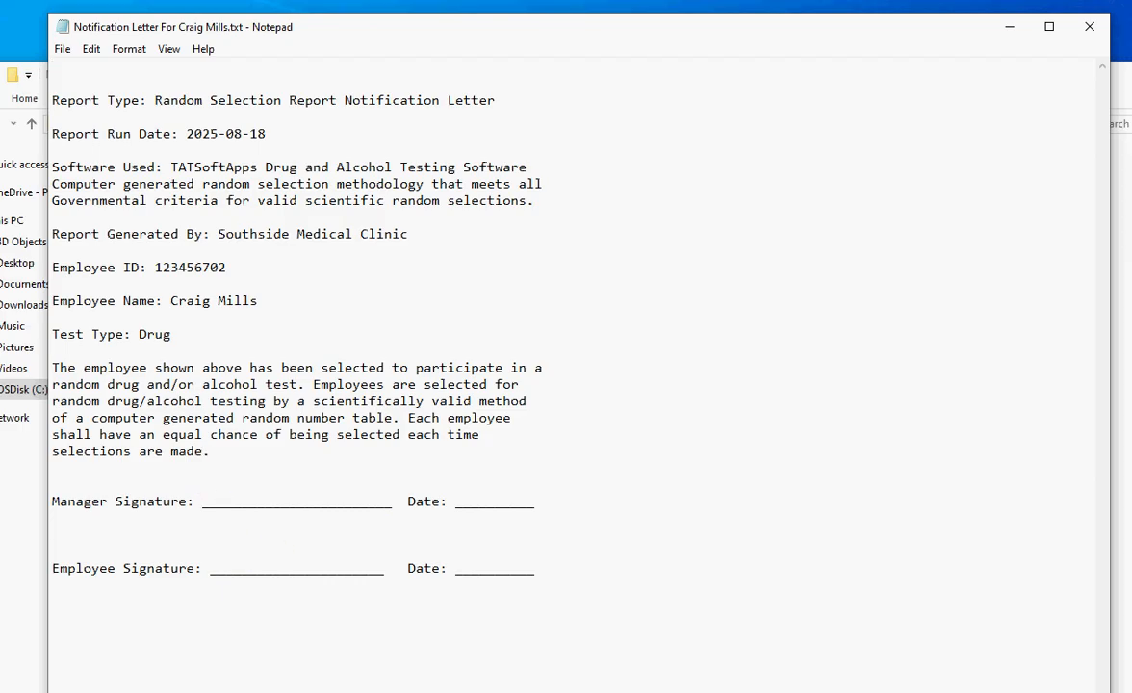
pyautogui.click(1088, 27)
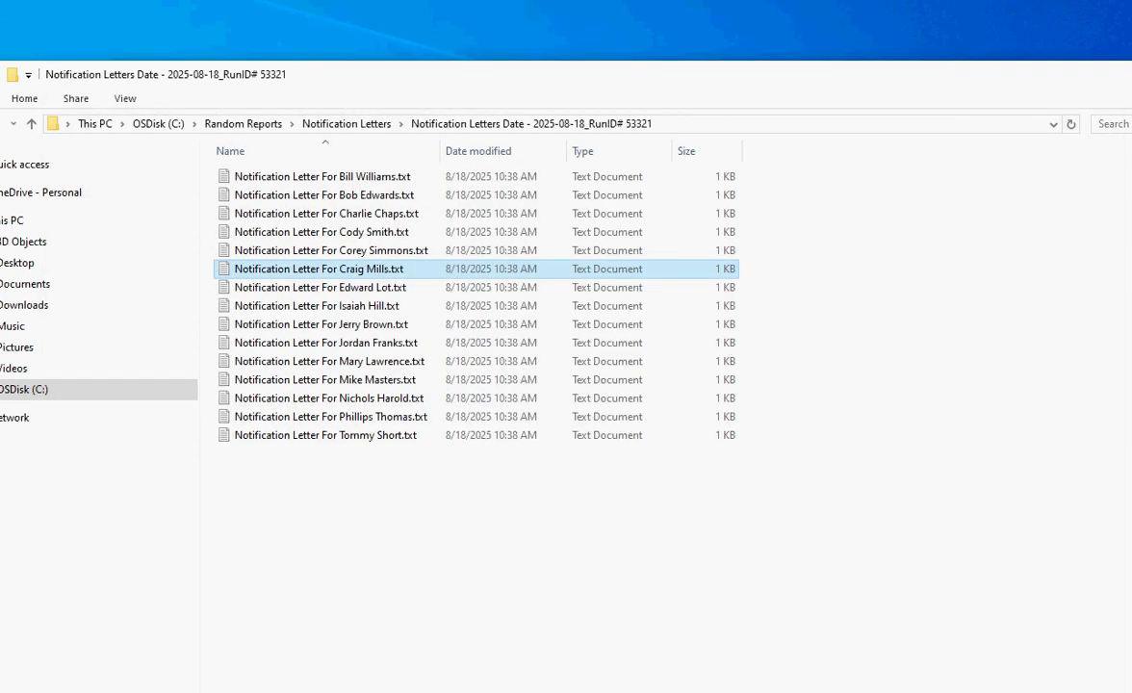
pyautogui.click(1131, 74)
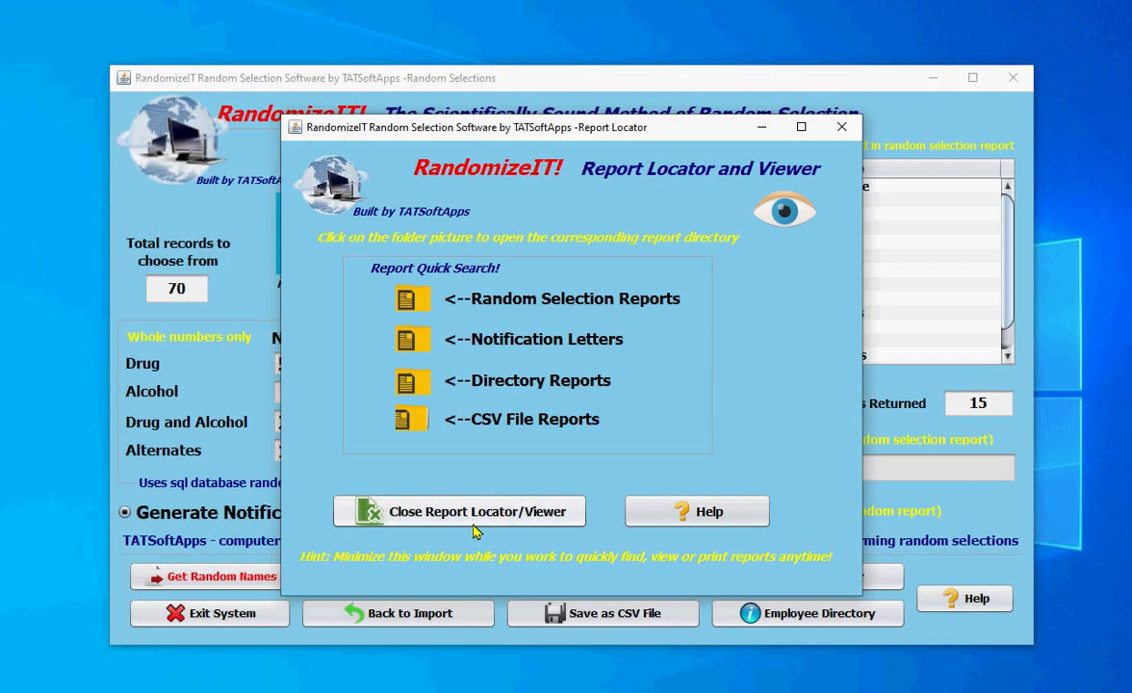
pyautogui.click(477, 518)
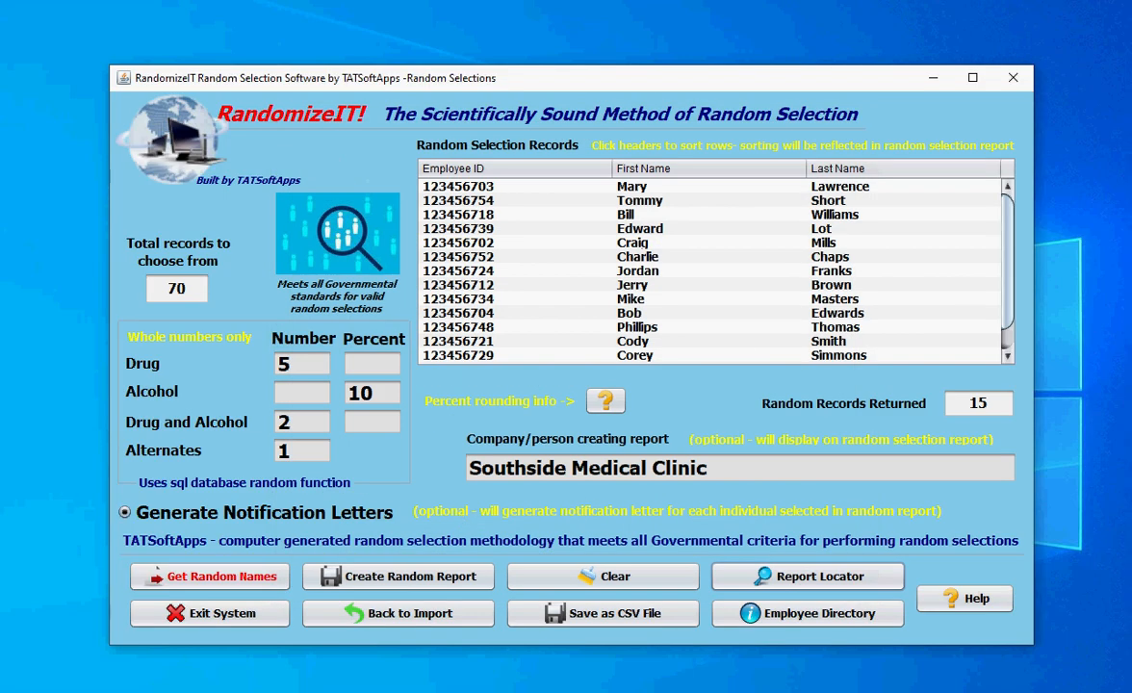